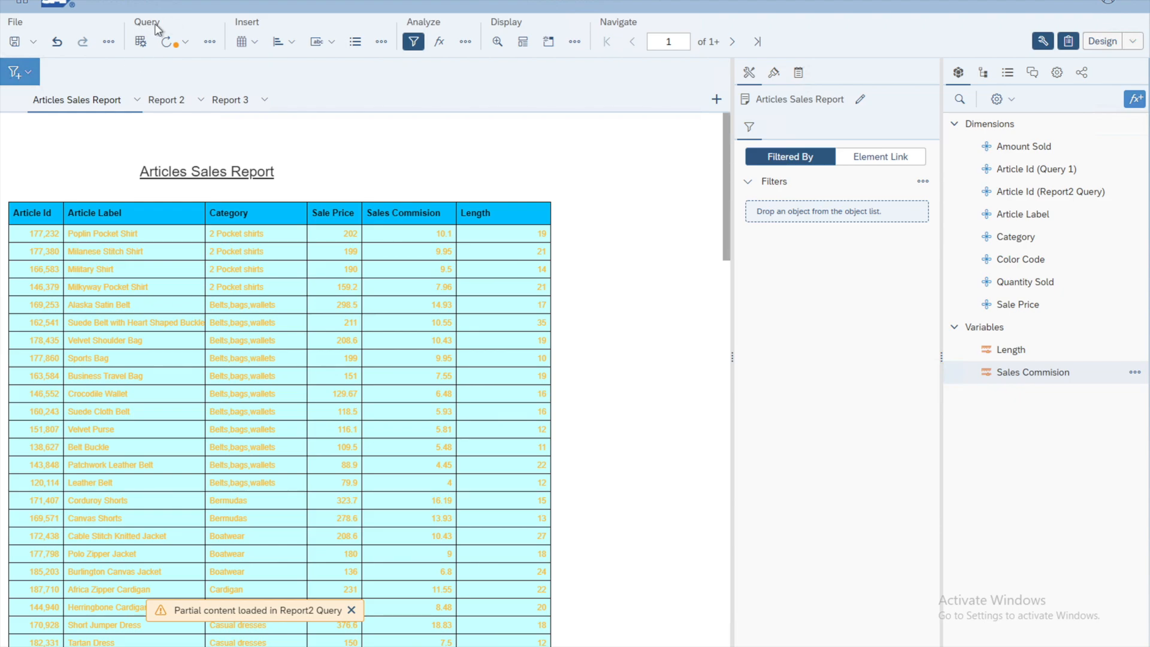
Review the definition of Query 1 in the query editor and return to the report without changes.
{"action": "left_click", "coordinate": [141, 43]}
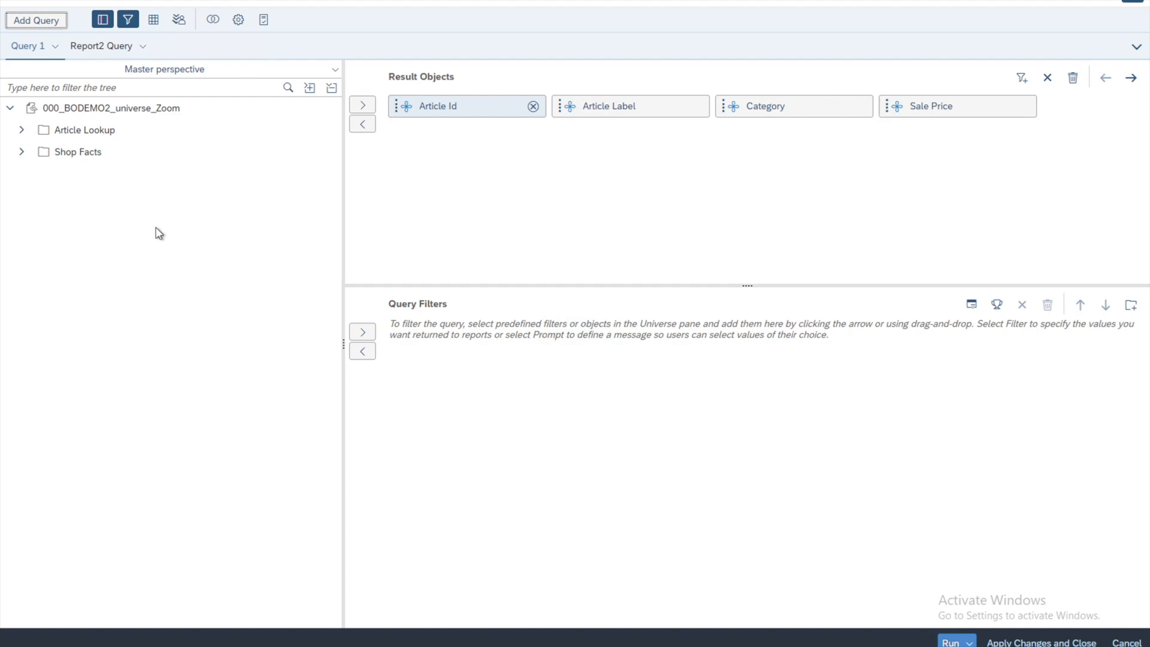
{"action": "left_click", "coordinate": [33, 55]}
{"action": "left_click", "coordinate": [1126, 642]}
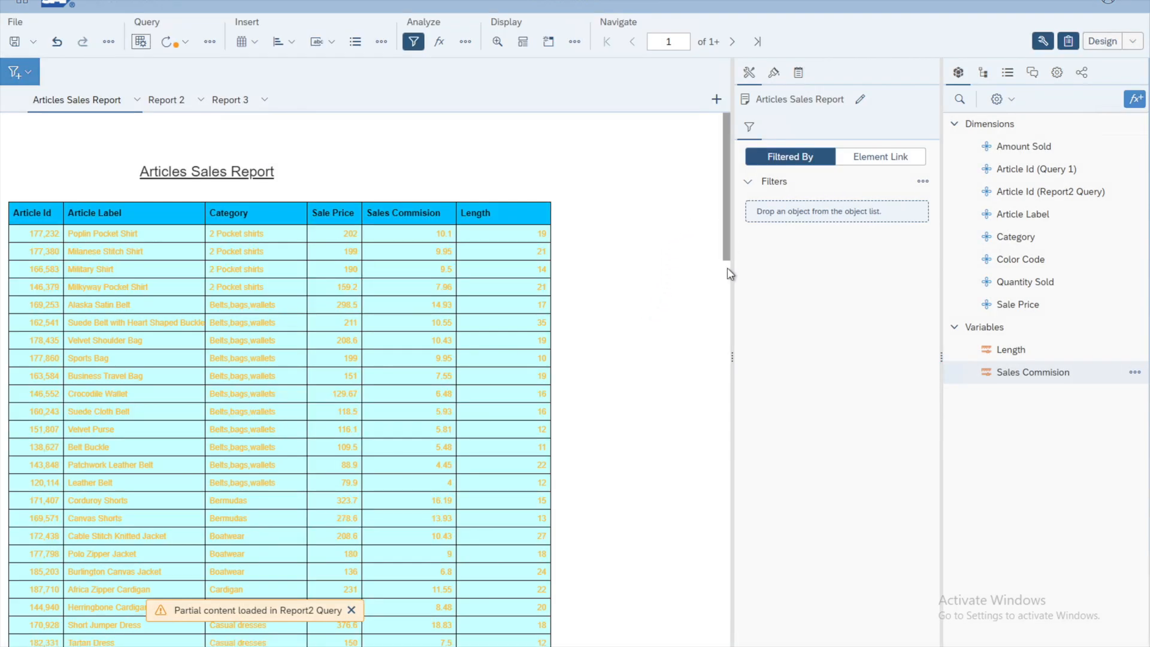
Look through the Articles Sales Report up to its last page and return to the first page.
{"action": "left_click_drag", "start_coordinate": [728, 318], "coordinate": [729, 442]}
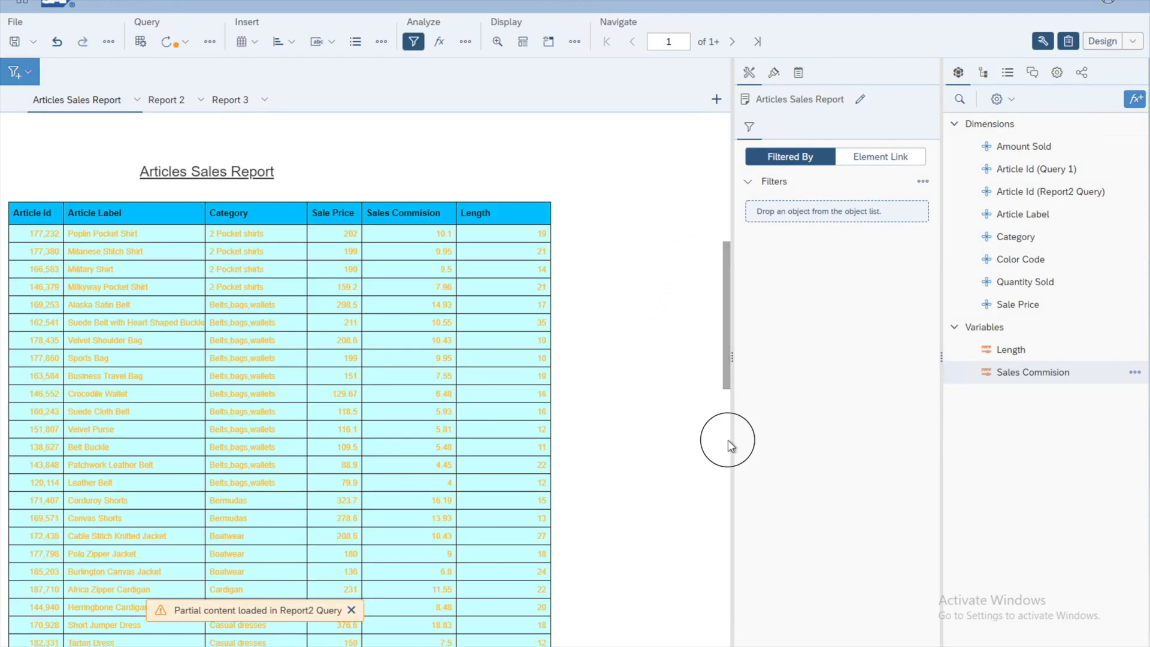
{"action": "left_click", "coordinate": [725, 553]}
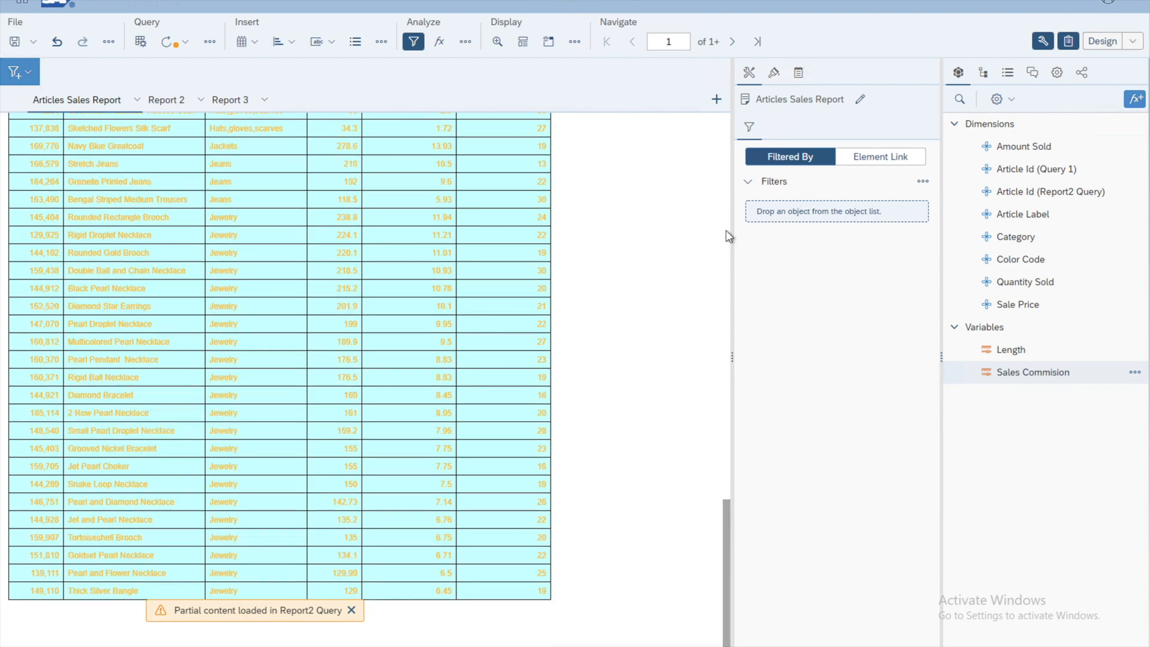
{"action": "left_click", "coordinate": [758, 48]}
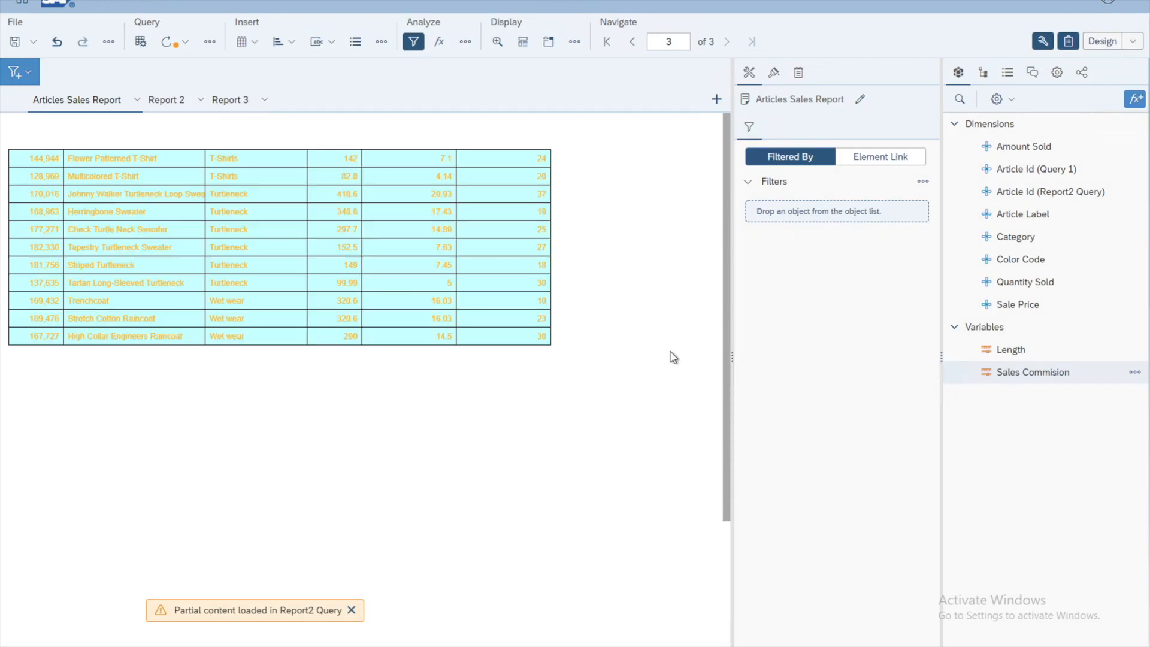
{"action": "left_click", "coordinate": [607, 41]}
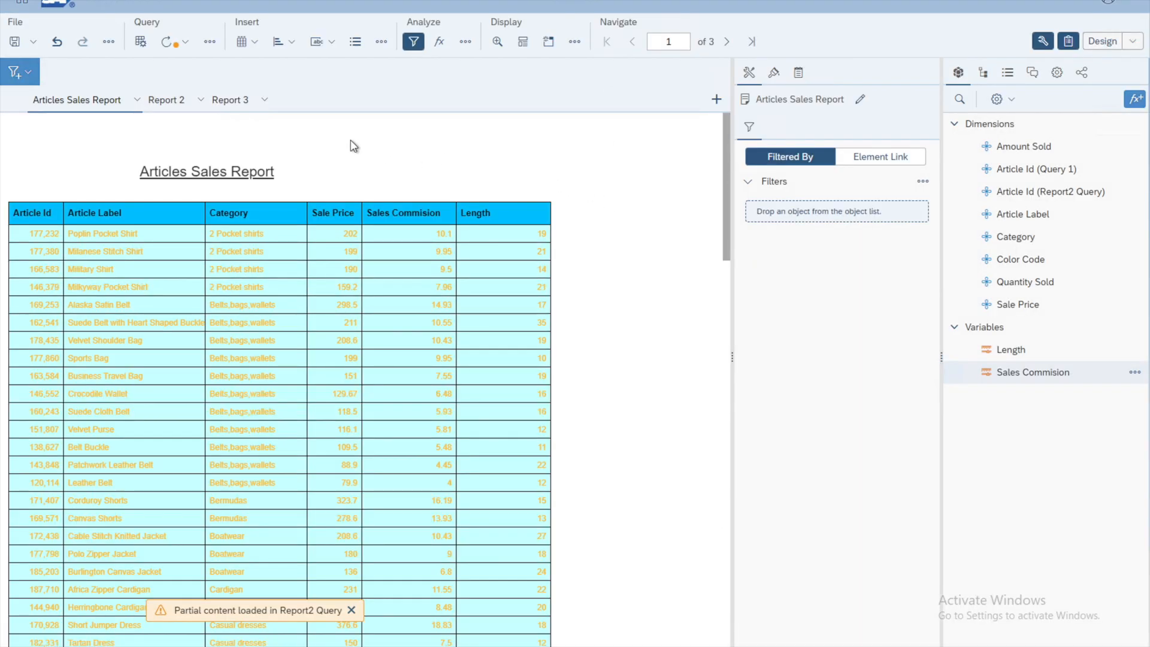
Edit Query 1 and add Sale Price from the Article Lookup folder as a query filter.
{"action": "left_click", "coordinate": [141, 43]}
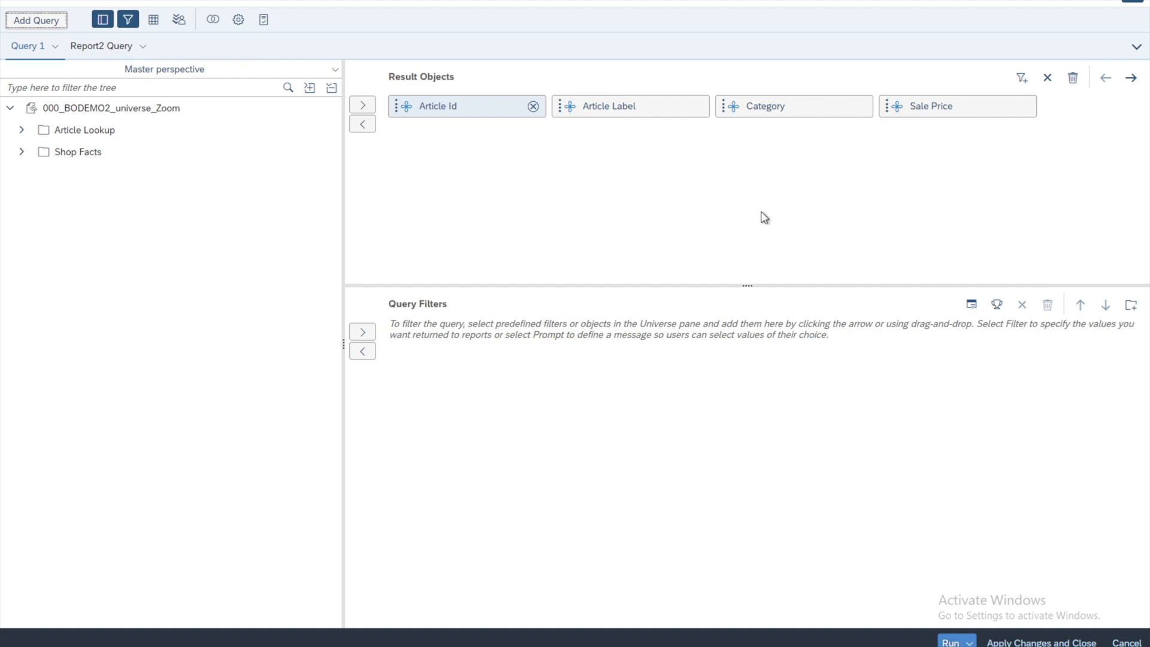
{"action": "left_click", "coordinate": [931, 109]}
{"action": "left_click", "coordinate": [22, 130]}
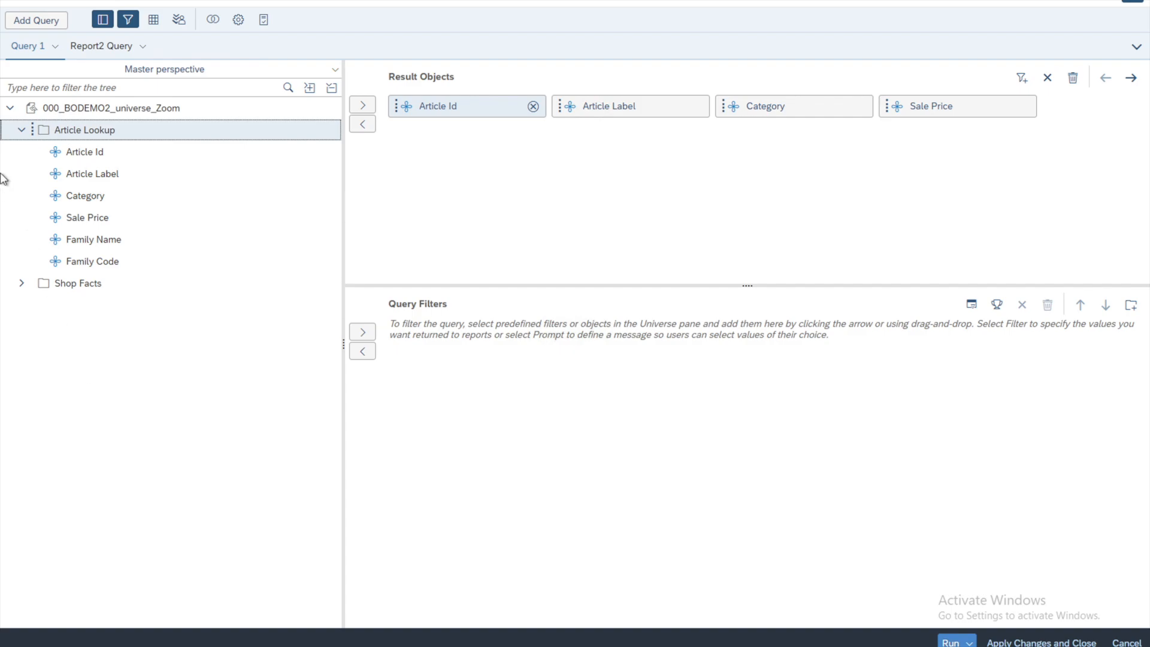
{"action": "left_click", "coordinate": [21, 131]}
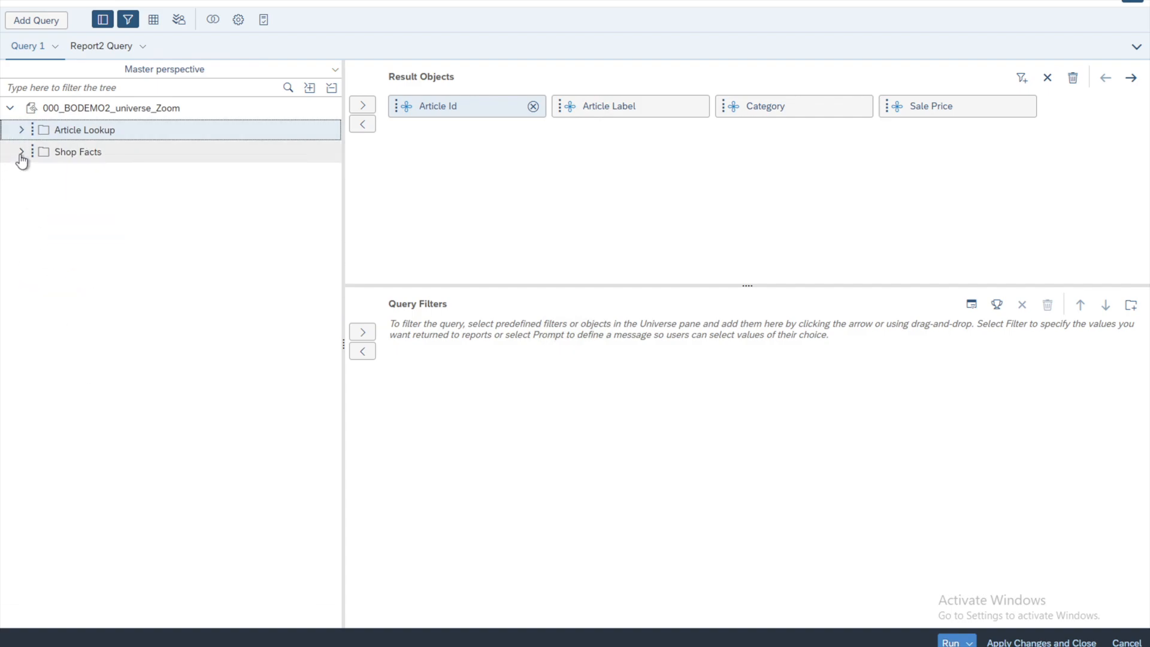
{"action": "left_click", "coordinate": [21, 153]}
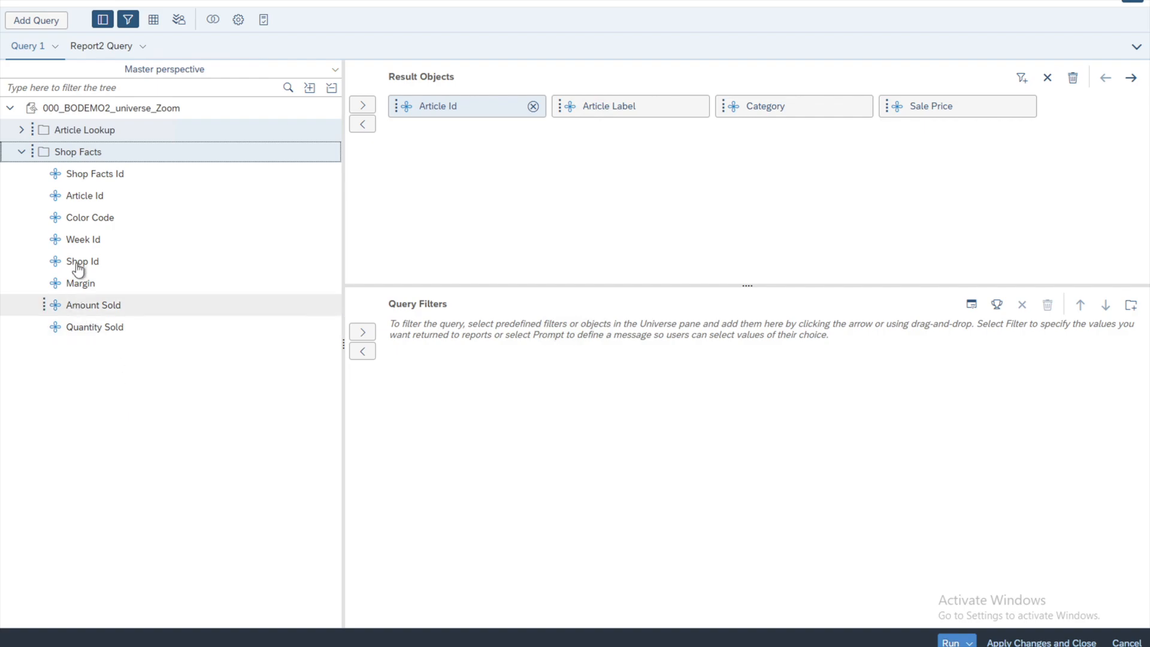
{"action": "left_click", "coordinate": [21, 131]}
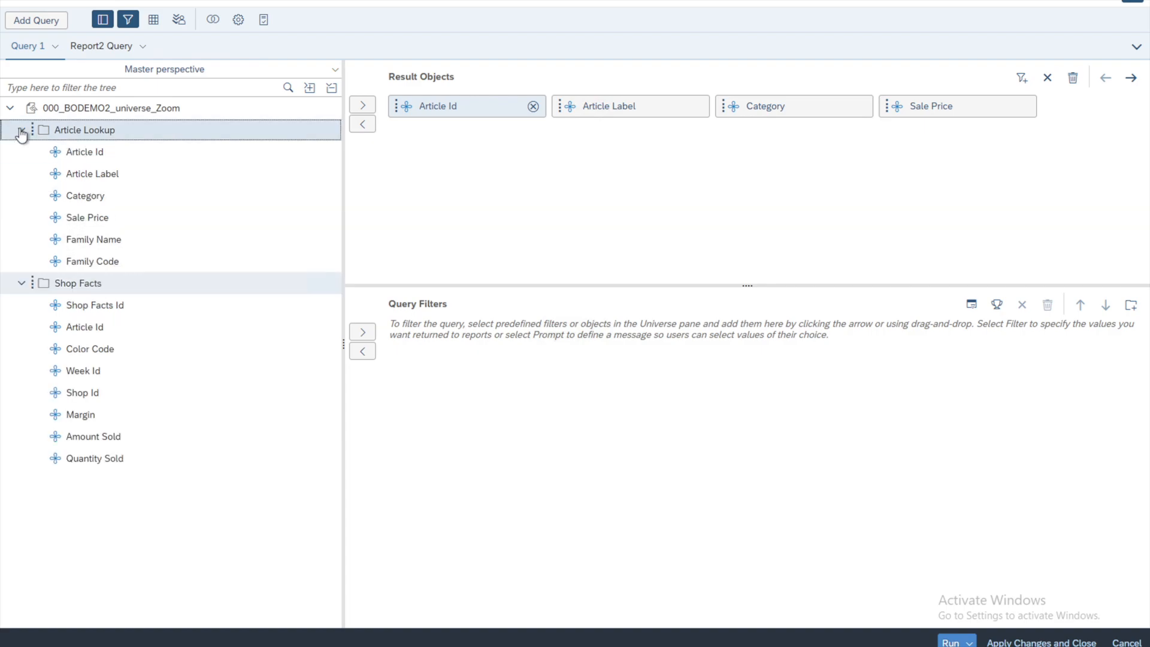
{"action": "left_click", "coordinate": [22, 284]}
{"action": "left_click", "coordinate": [90, 223]}
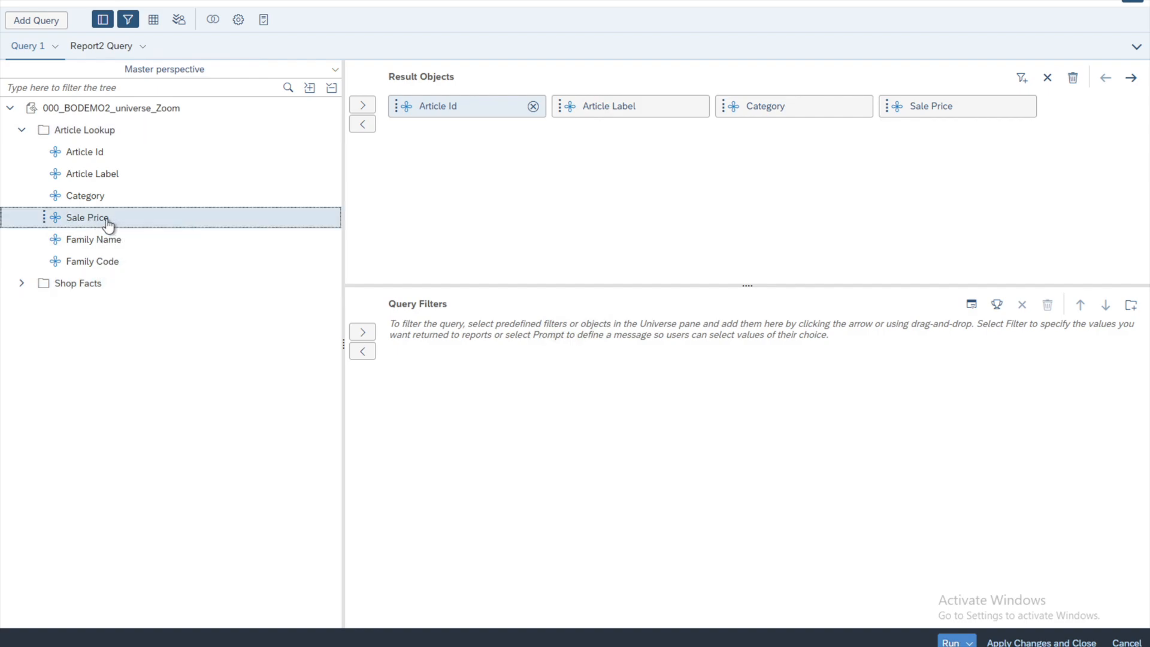
{"action": "left_click_drag", "start_coordinate": [106, 224], "coordinate": [412, 343]}
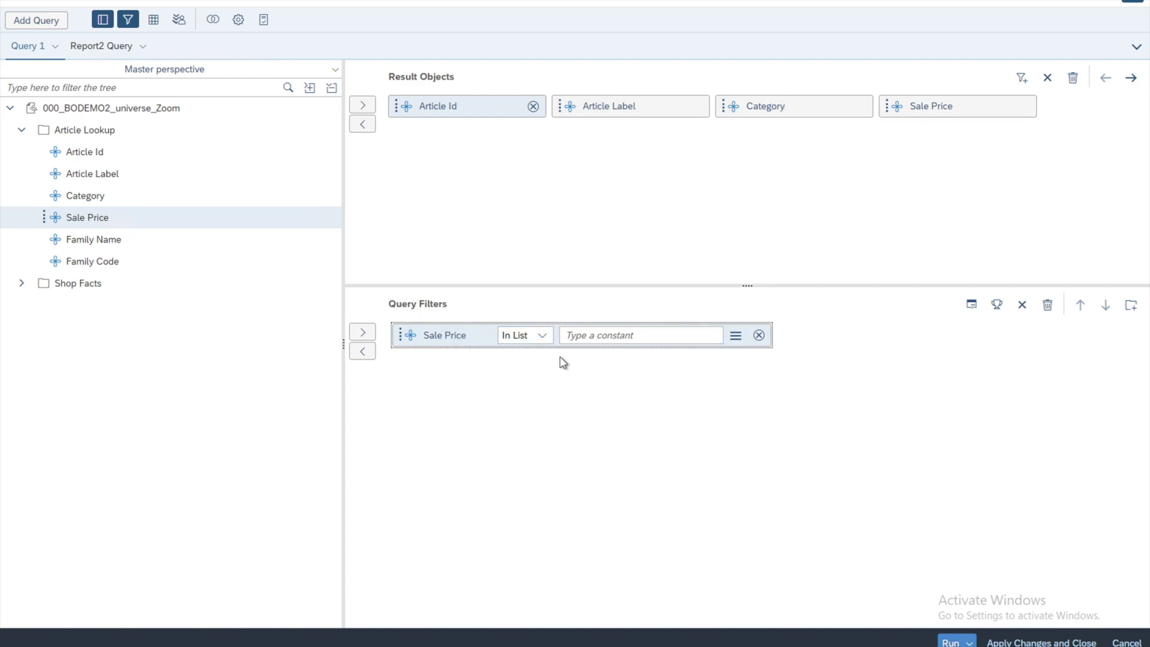
Set the Sale Price filter to Greater than 150 and run all queries.
{"action": "left_click", "coordinate": [543, 336]}
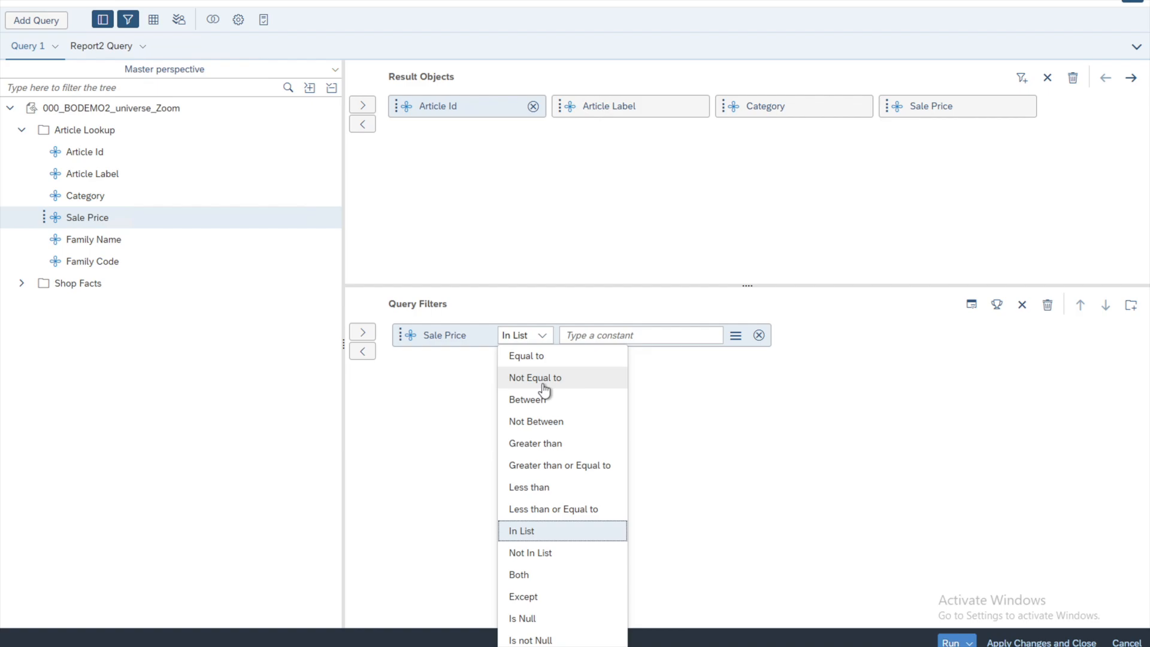
{"action": "left_click", "coordinate": [547, 444]}
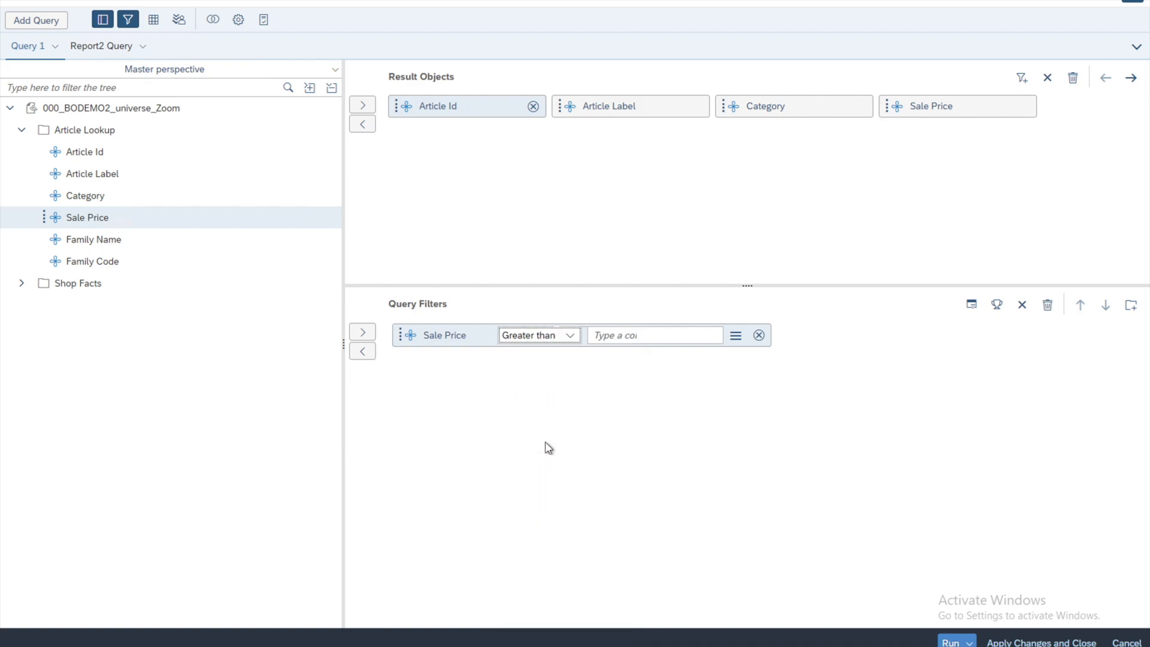
{"action": "left_click", "coordinate": [657, 338]}
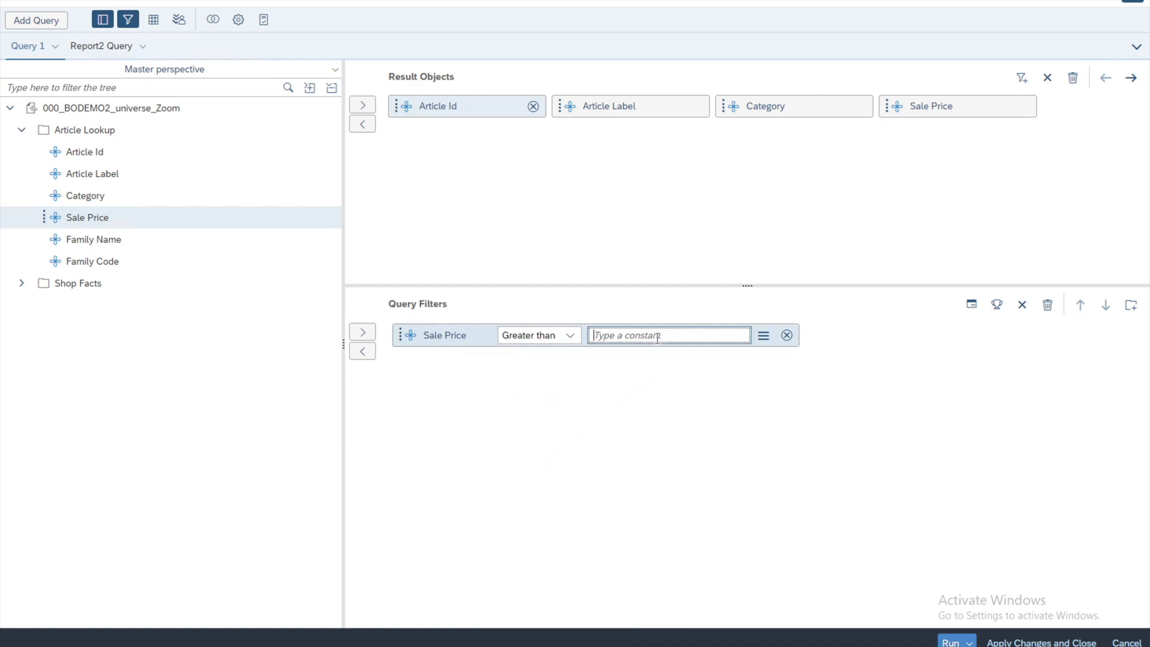
{"action": "type", "text": "150"}
{"action": "left_click", "coordinate": [677, 405]}
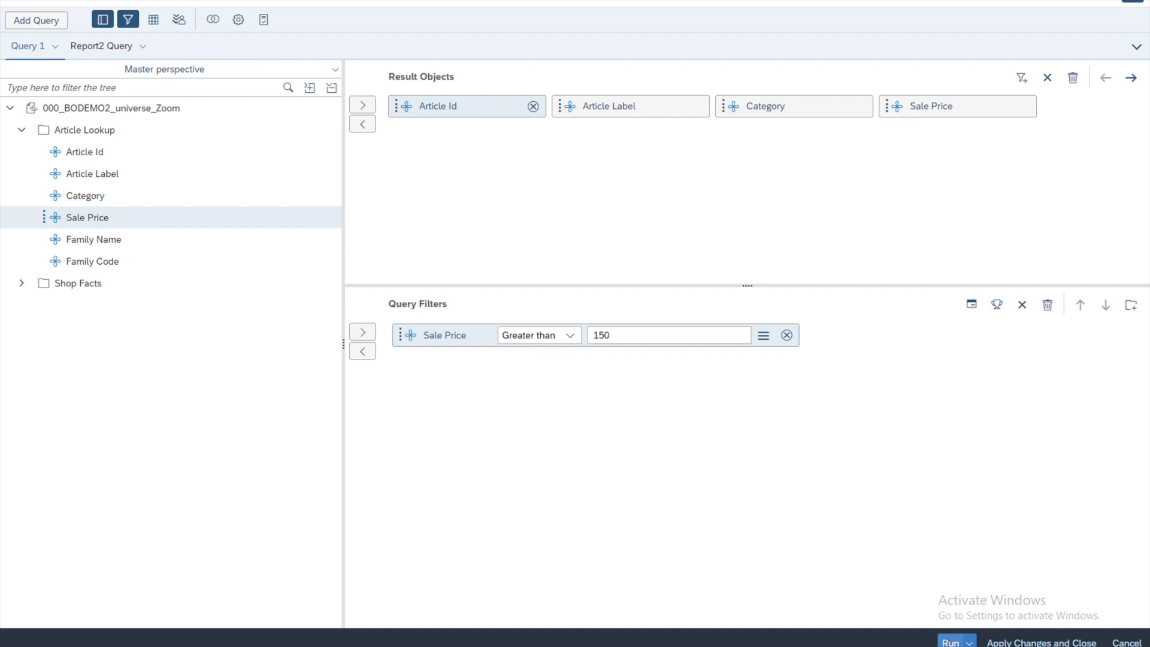
{"action": "left_click", "coordinate": [969, 643]}
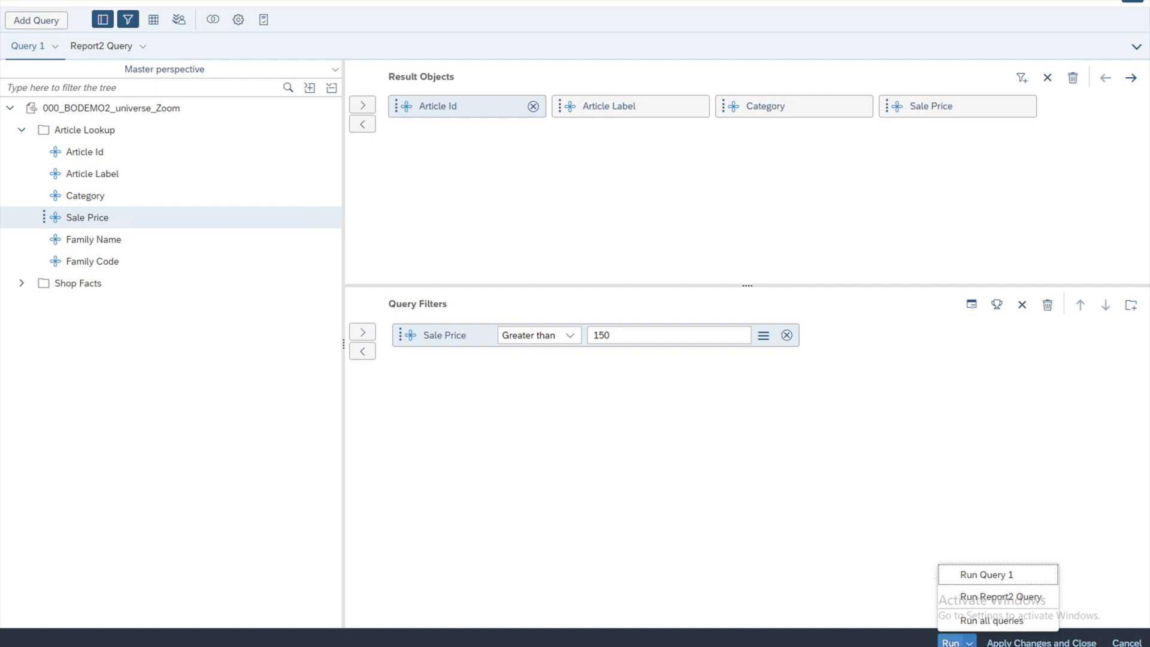
{"action": "left_click", "coordinate": [972, 620]}
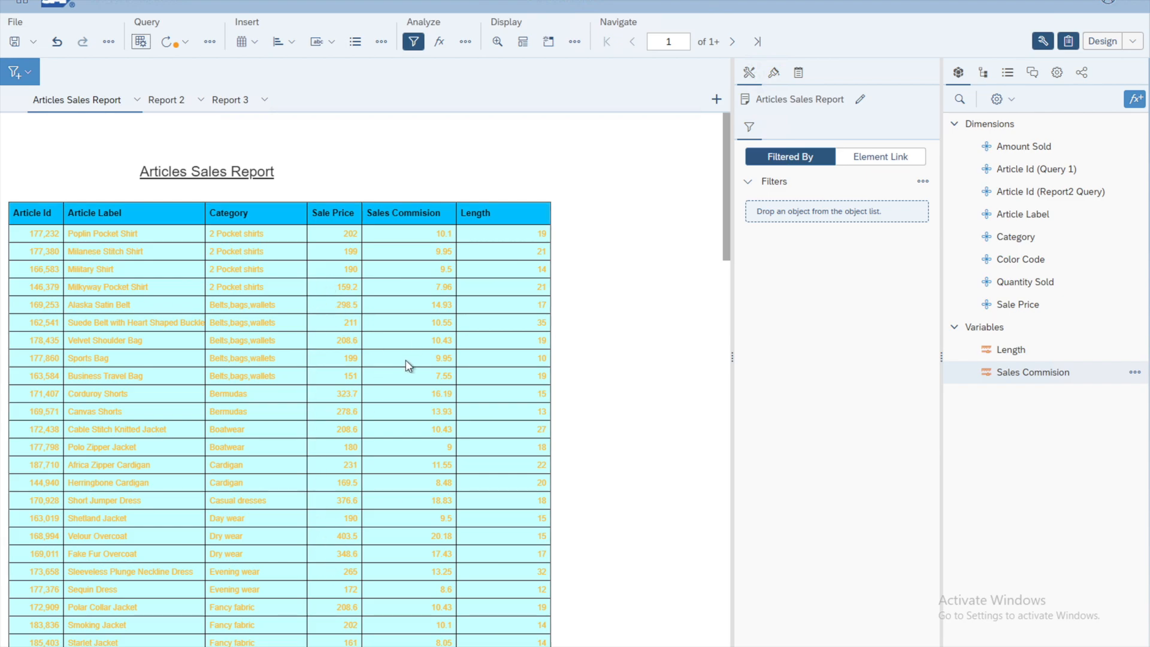
Switch the report to Reading mode and check the filtered rows on both pages, ending on the first page.
{"action": "left_click", "coordinate": [1131, 42]}
{"action": "left_click", "coordinate": [1085, 62]}
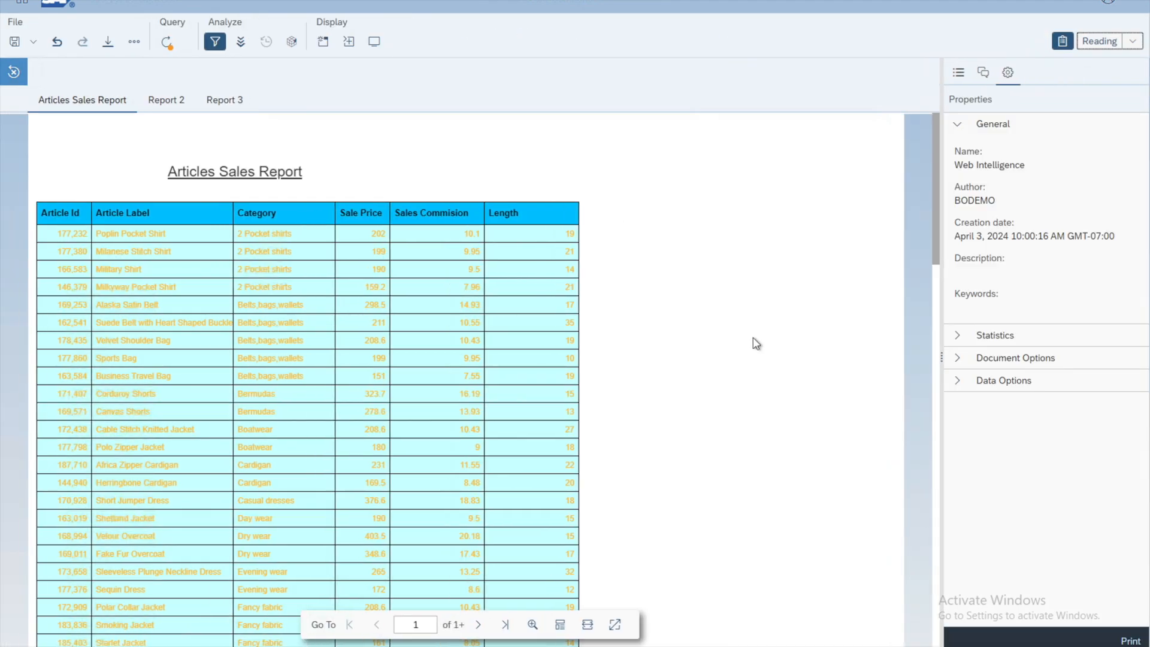
{"action": "left_click", "coordinate": [938, 559]}
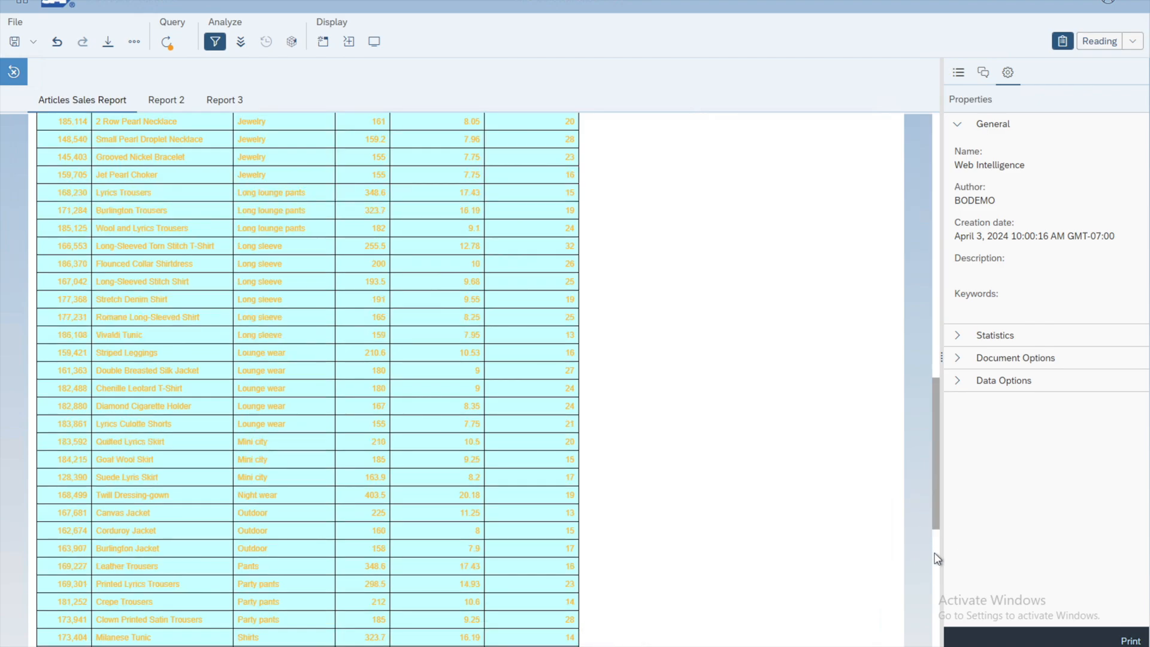
{"action": "left_click", "coordinate": [937, 606]}
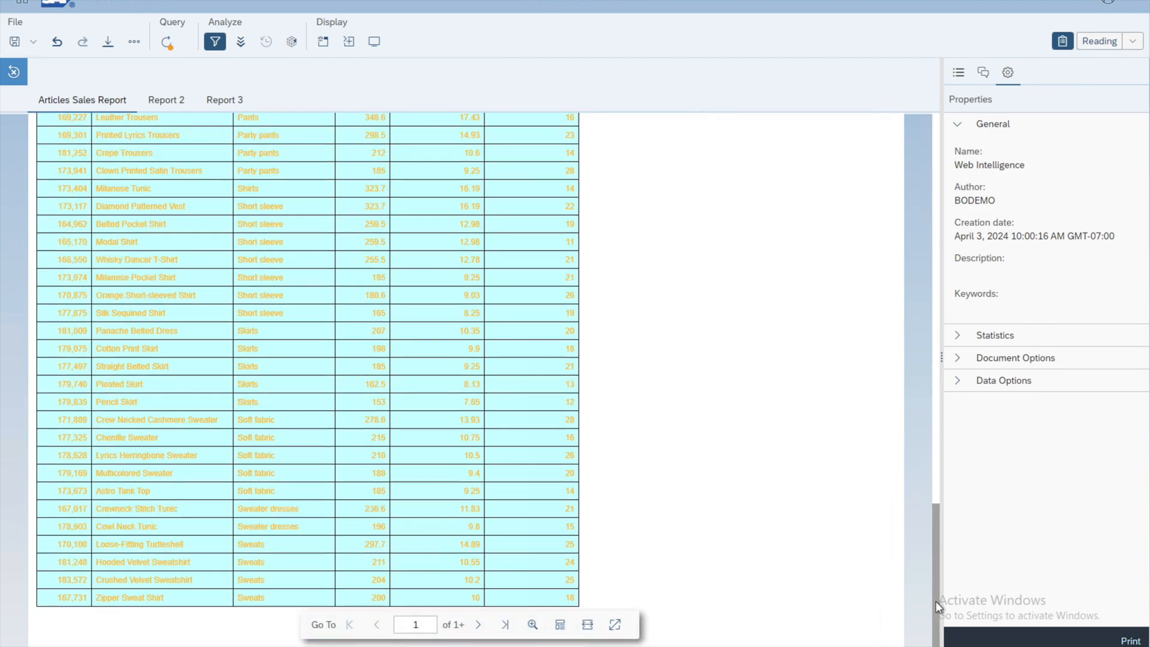
{"action": "left_click", "coordinate": [477, 635]}
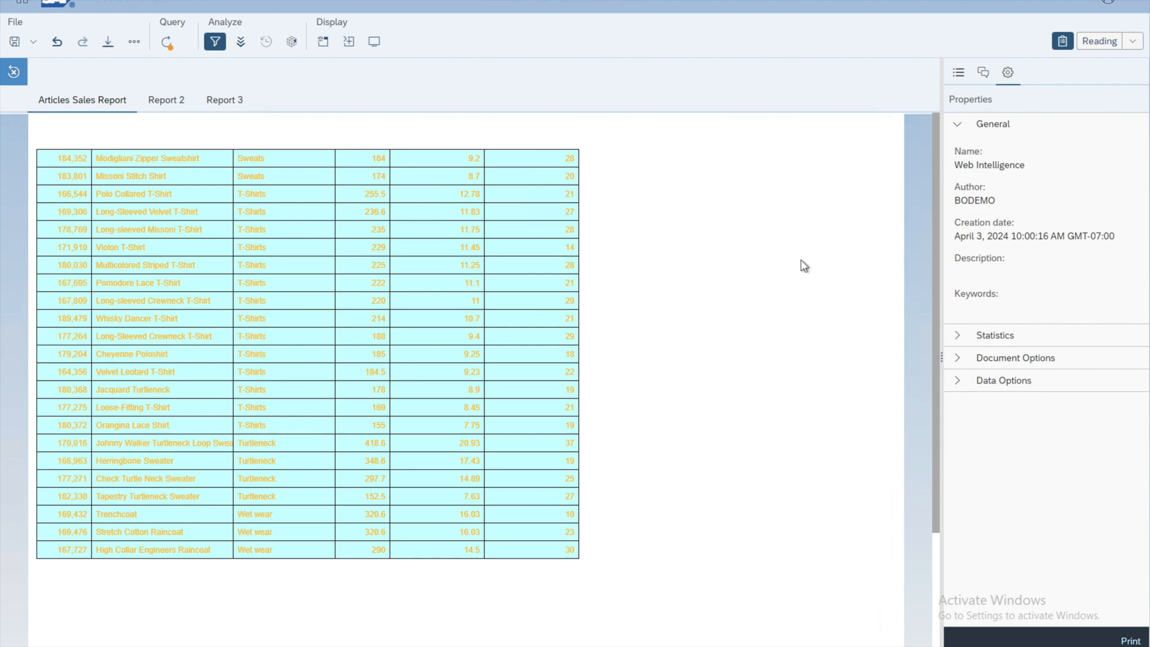
{"action": "mouse_move", "coordinate": [577, 610]}
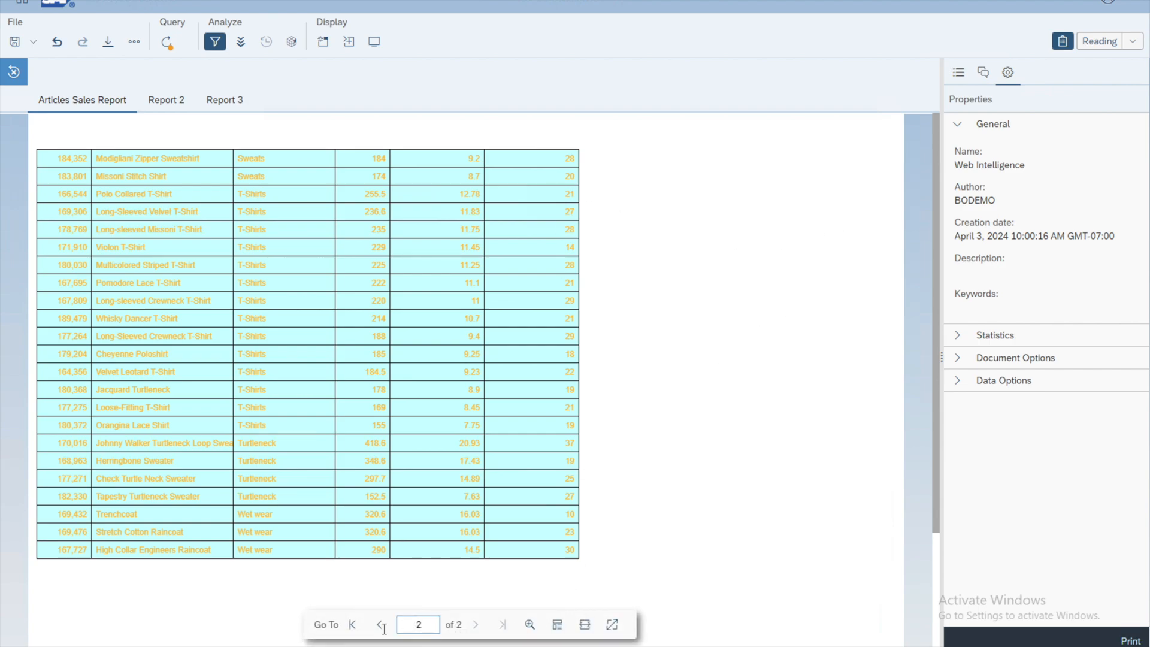
{"action": "left_click", "coordinate": [353, 625]}
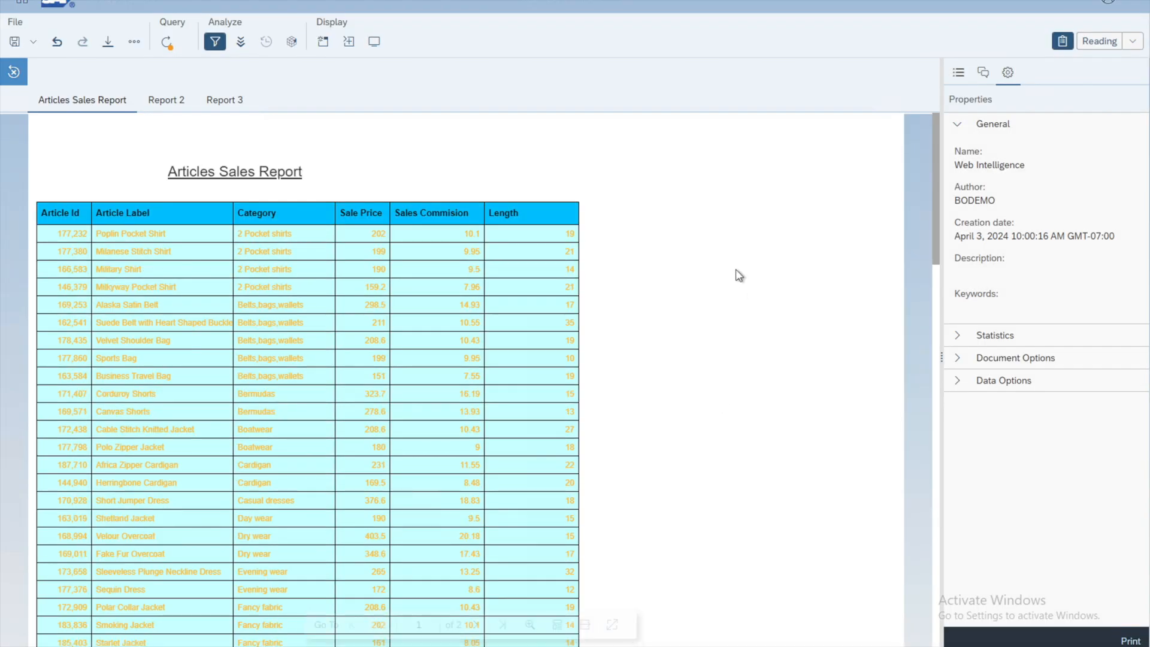
Return to Design mode, reopen Query 1 and review the operators available for the Sale Price filter, keeping Greater than.
{"action": "left_click", "coordinate": [1133, 48]}
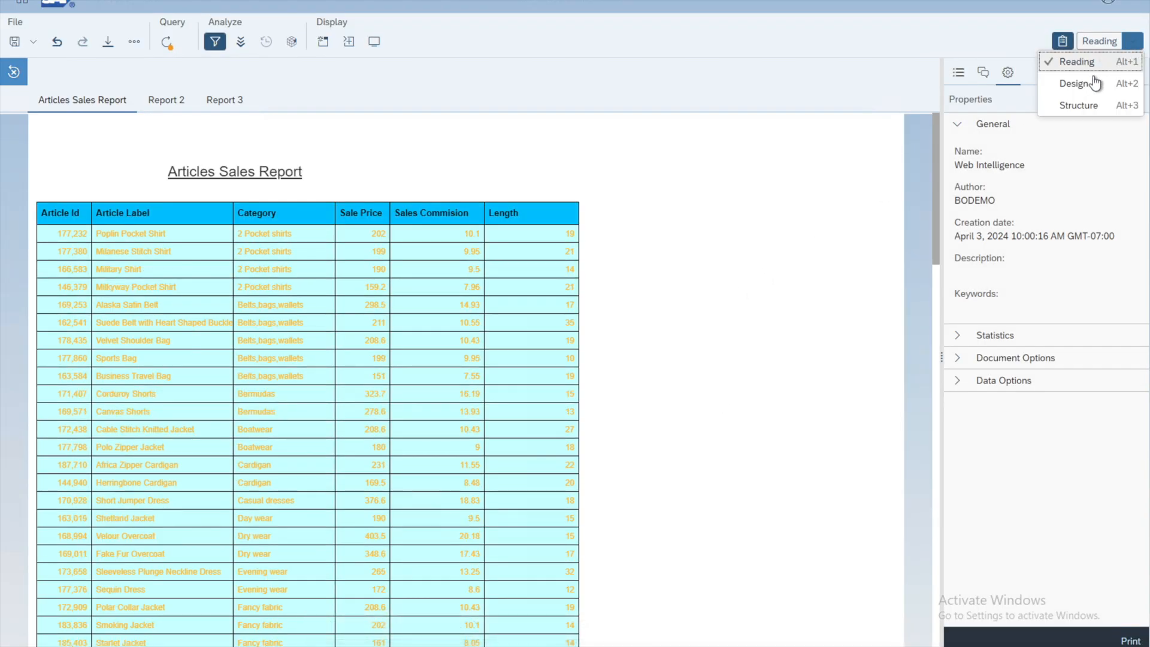
{"action": "left_click", "coordinate": [1085, 83]}
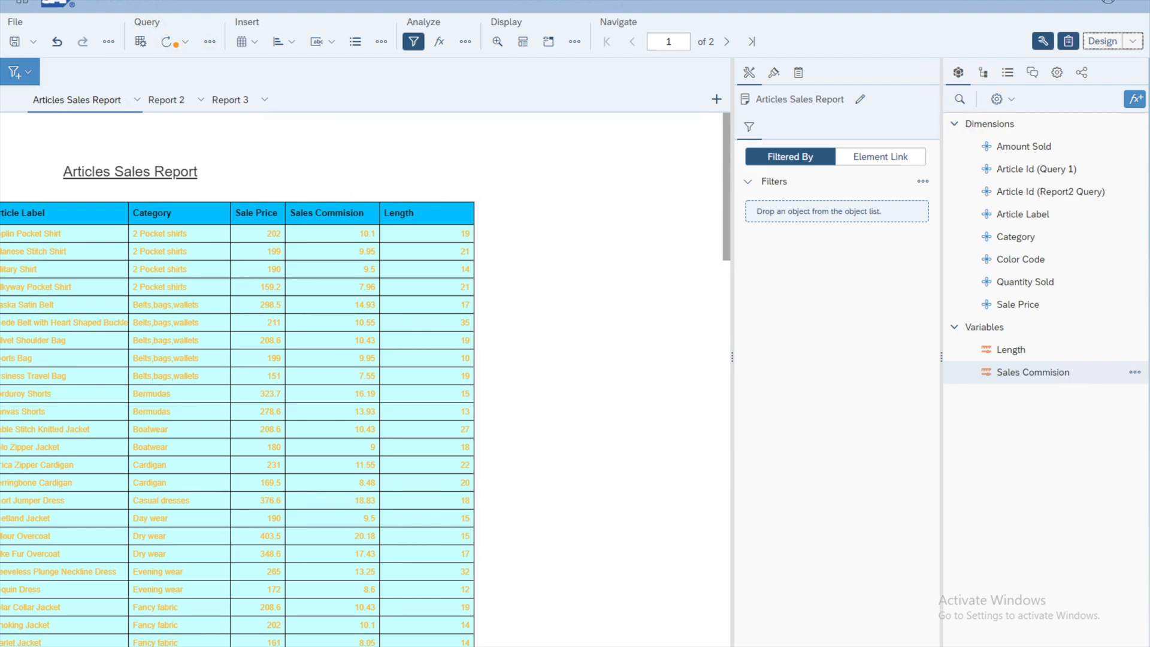
{"action": "left_click", "coordinate": [140, 43]}
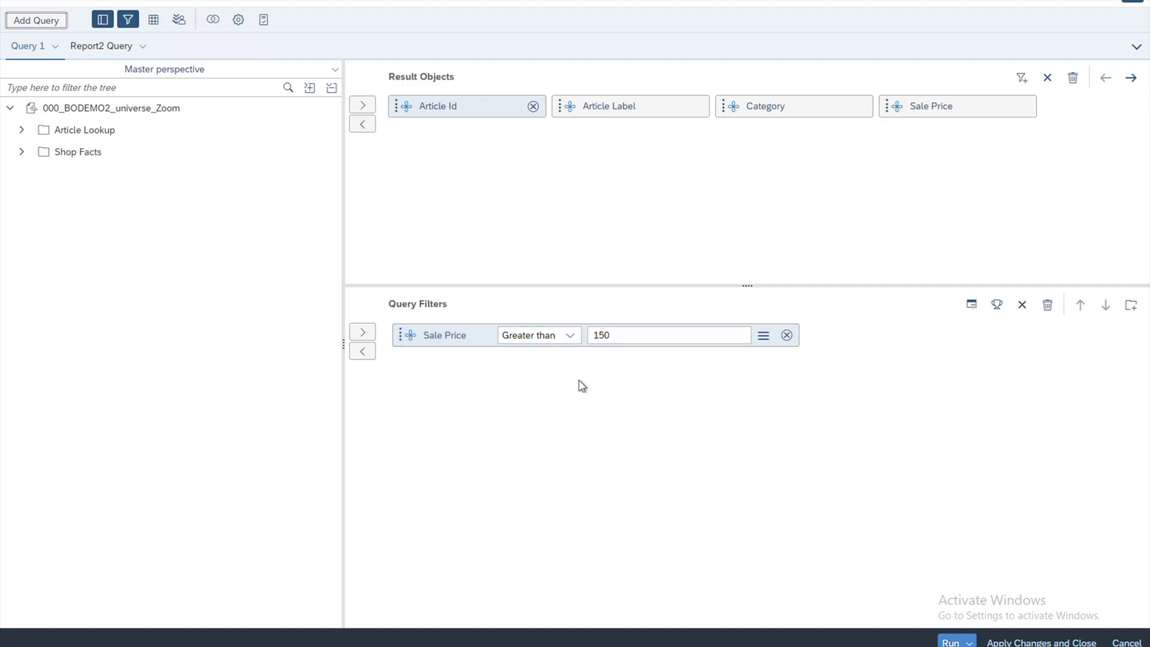
{"action": "left_click", "coordinate": [570, 339]}
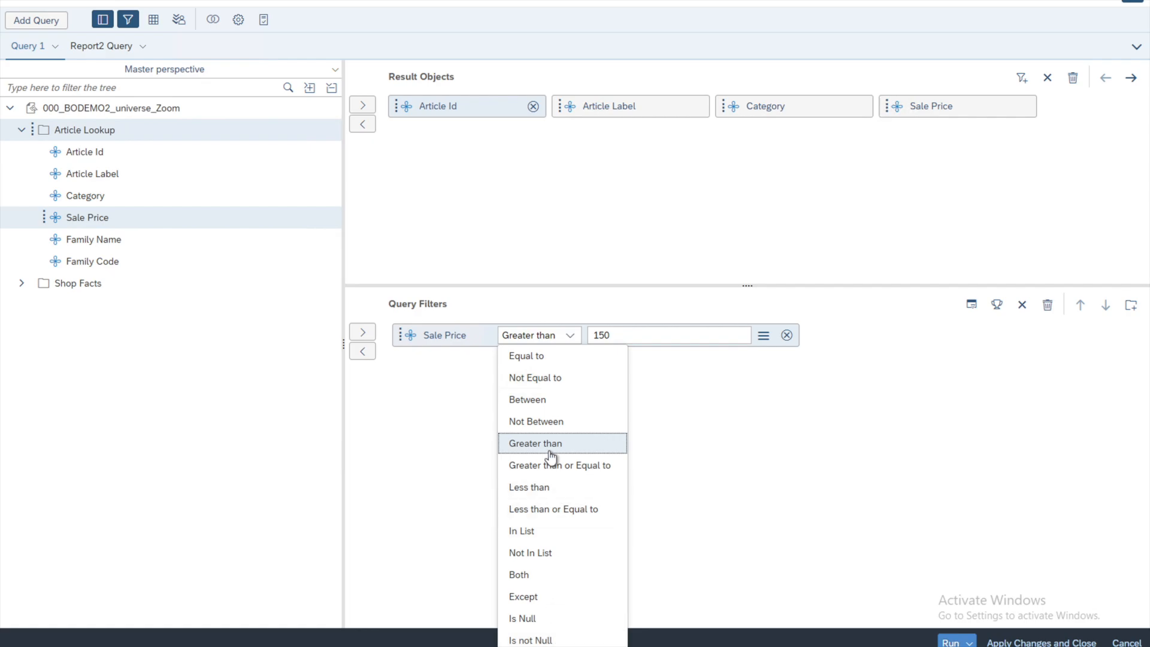
{"action": "left_click", "coordinate": [704, 393]}
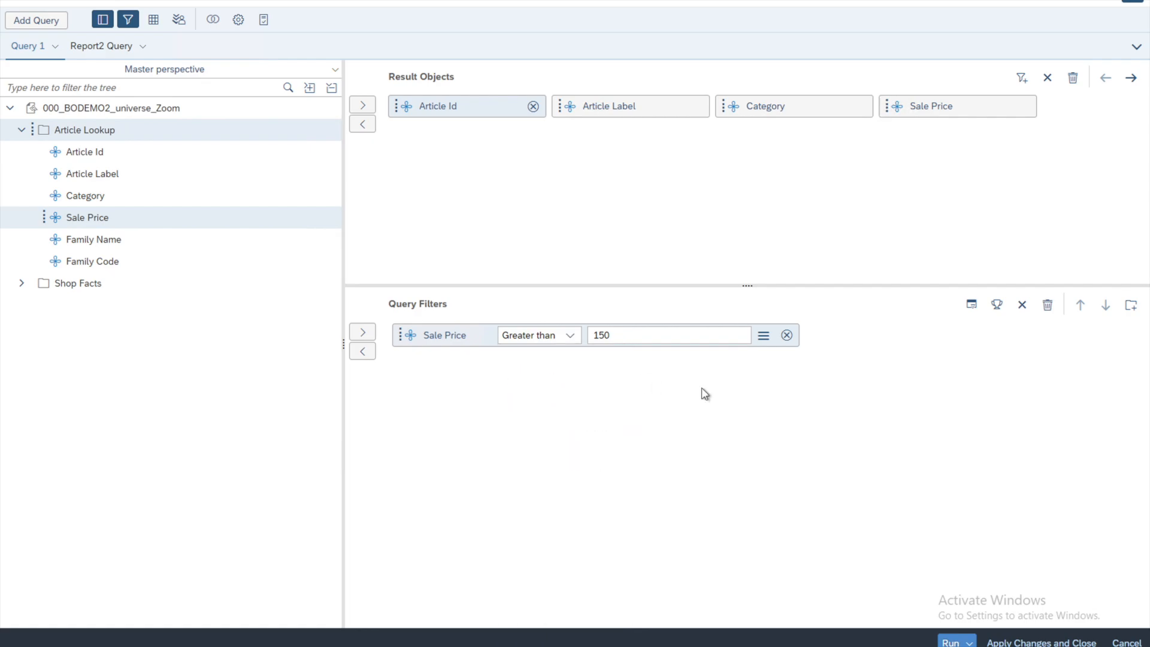